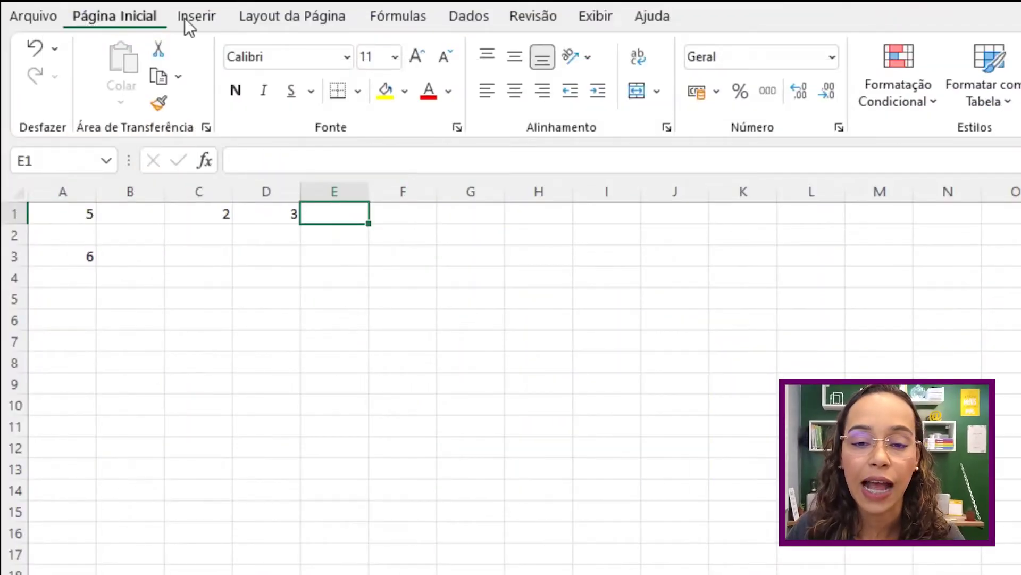
Open the Office Add-ins store through Inserir > Suplementos > Obter Suplementos and choose to add Functions Translator.
click(193, 17)
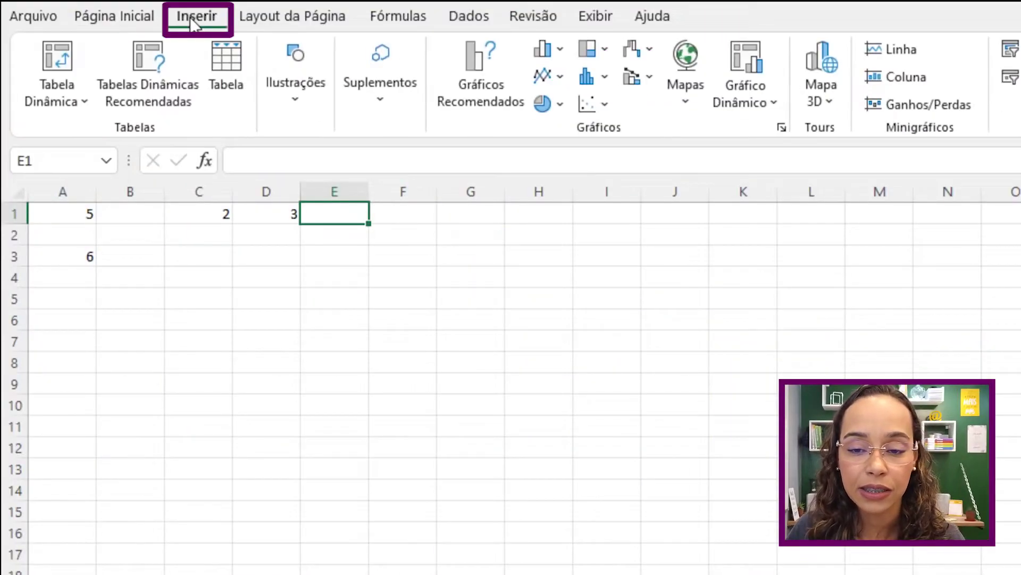
click(372, 101)
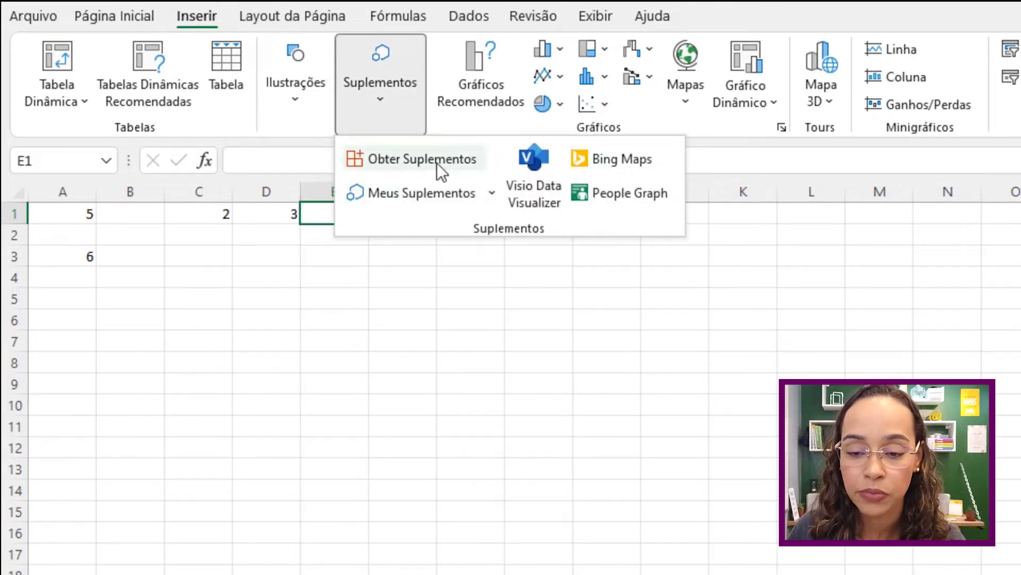
click(412, 161)
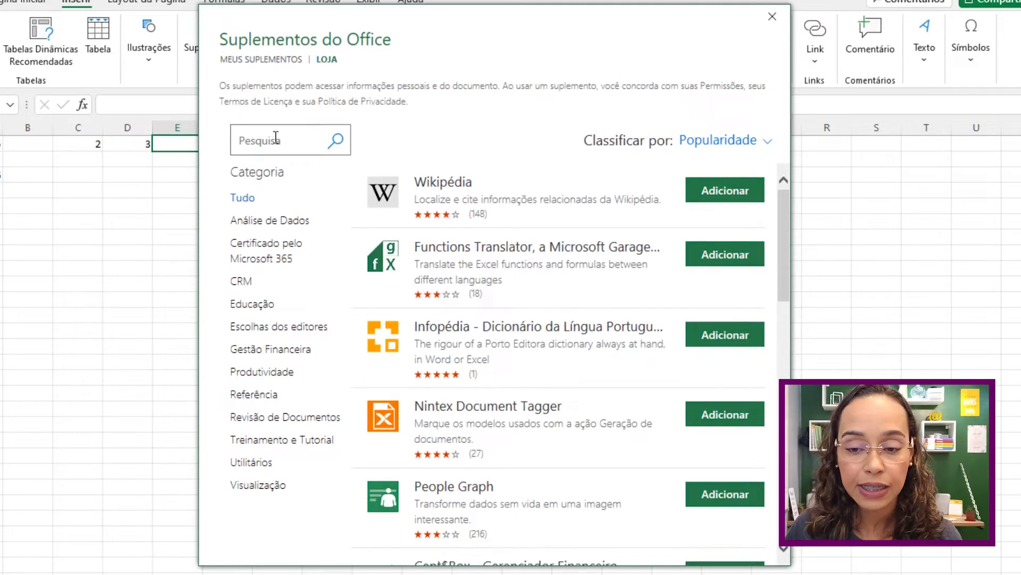
click(276, 137)
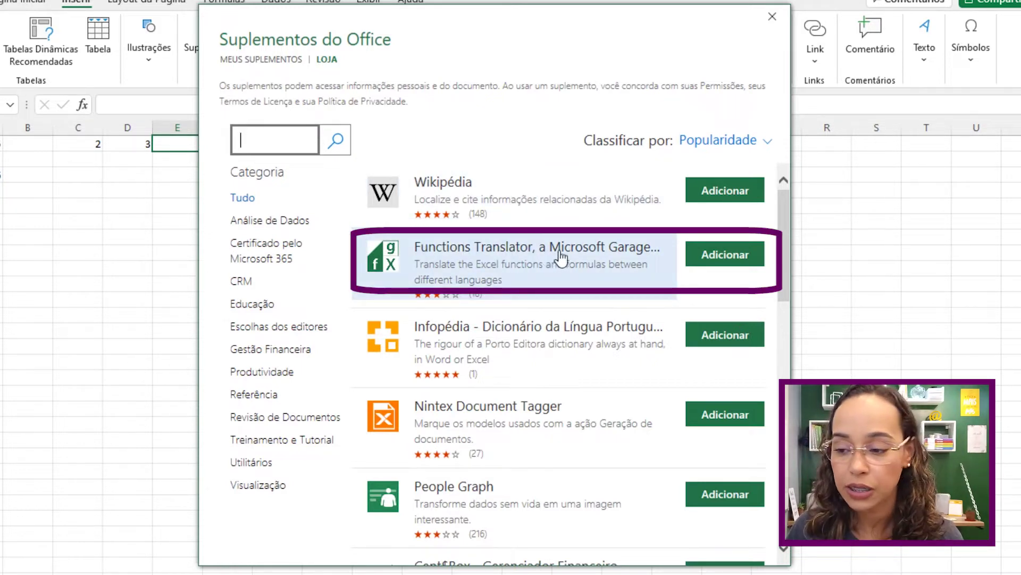
click(701, 258)
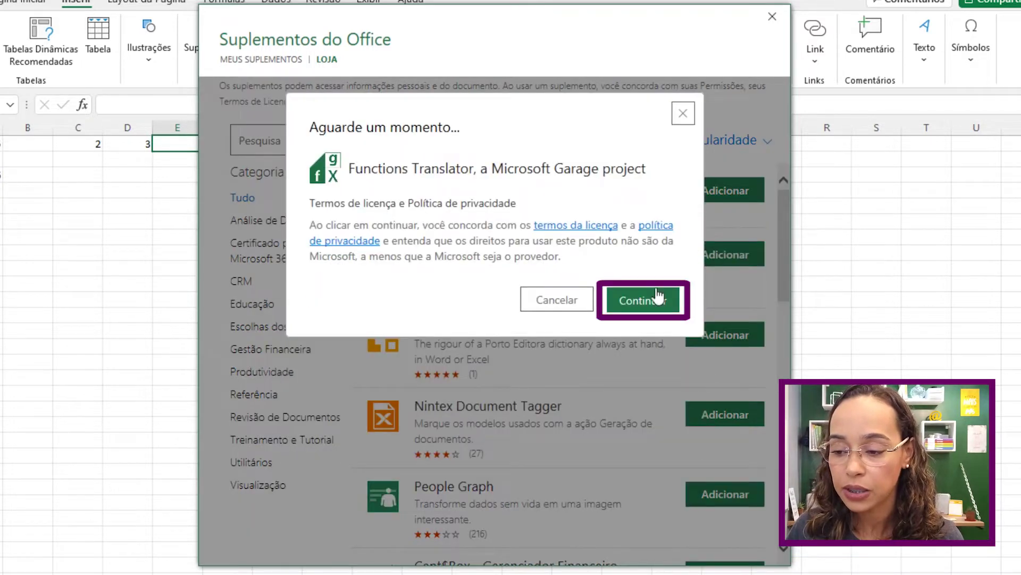
Accept the license terms to install Functions Translator, then dismiss its welcome callout.
click(658, 296)
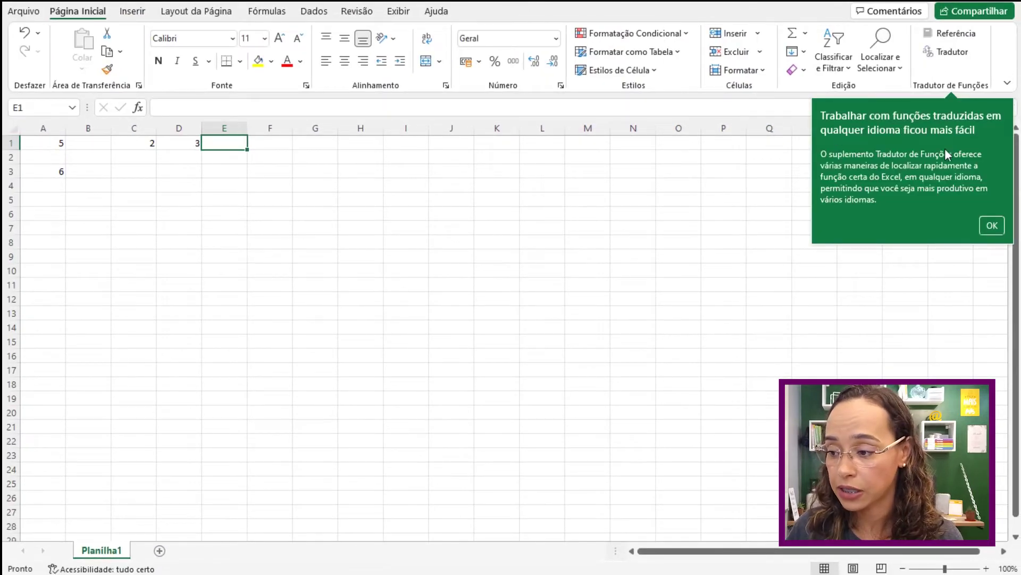
click(992, 226)
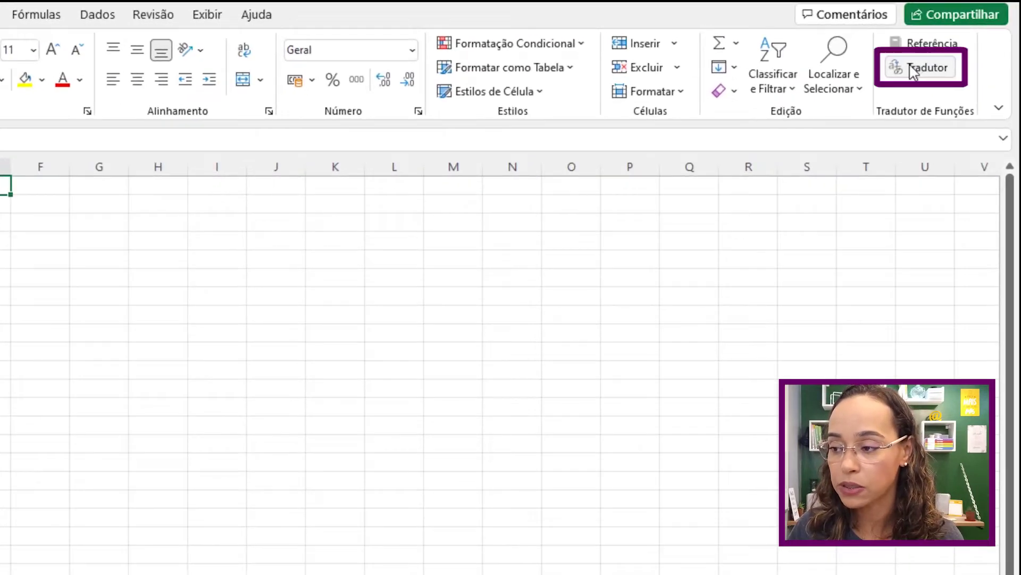
Launch Tradutor from Página Inicial, skip the introduction, and switch the pane to its Tradutor tab.
click(913, 71)
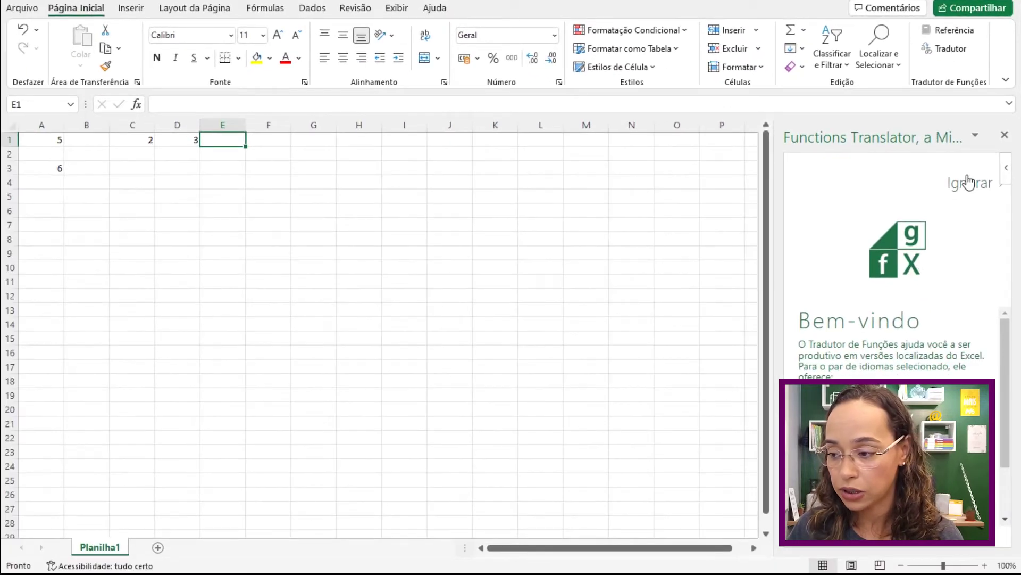
click(971, 184)
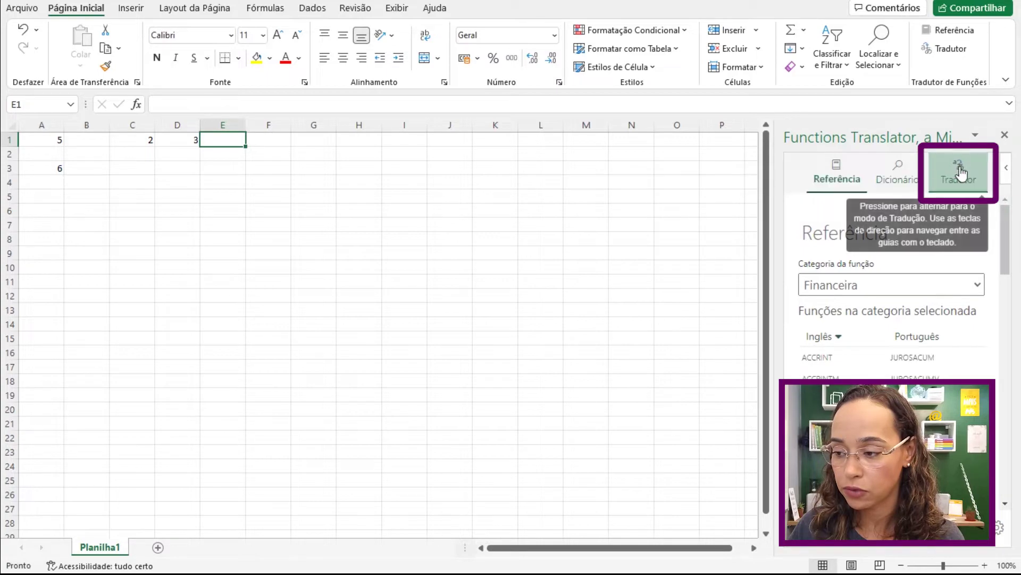
click(961, 173)
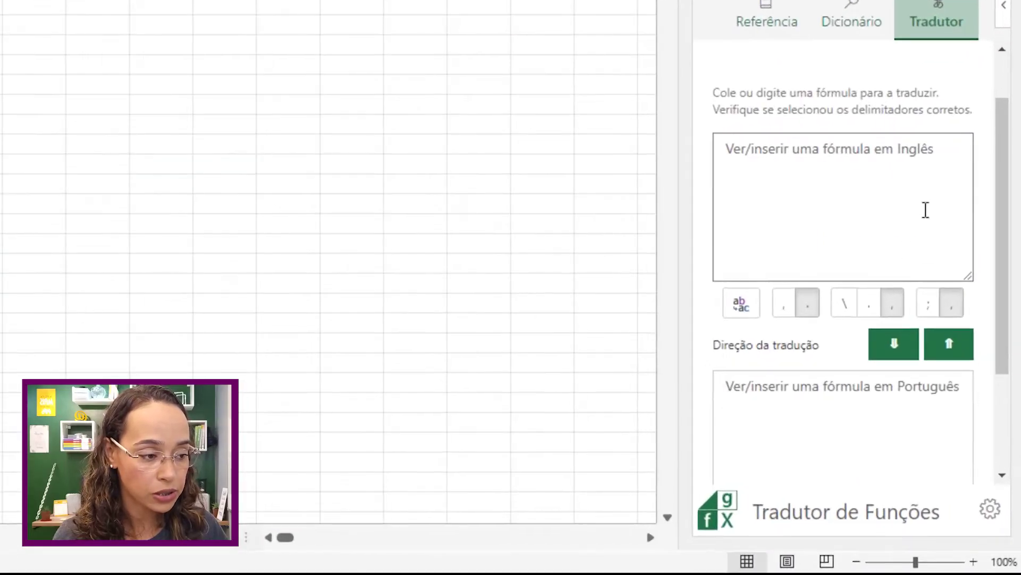
scroll(931, 193, down, 2)
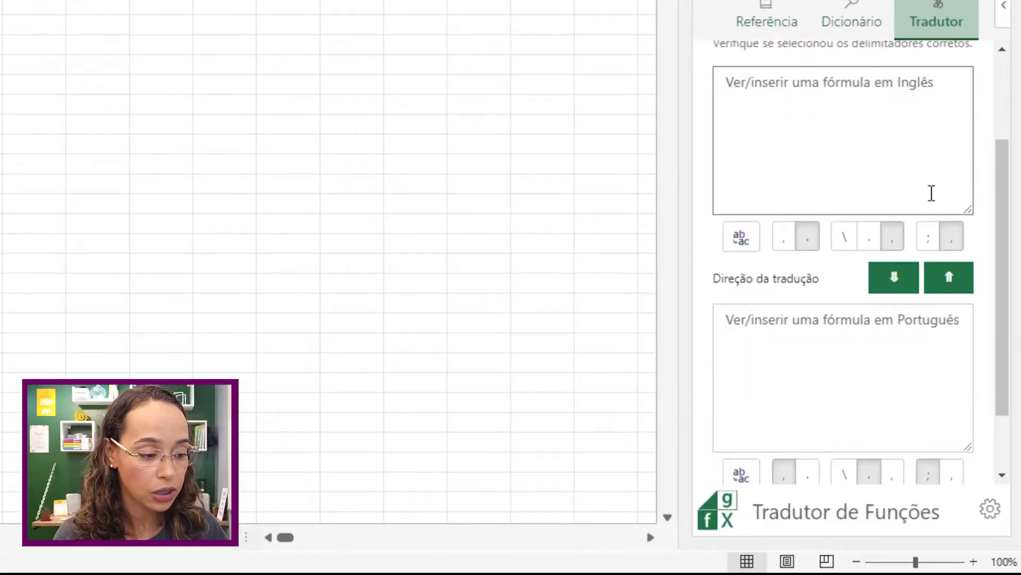
scroll(932, 193, up, 5)
mouse_move(998, 96)
mouse_down()
mouse_move(1004, 135)
mouse_move(1006, 114)
mouse_up()
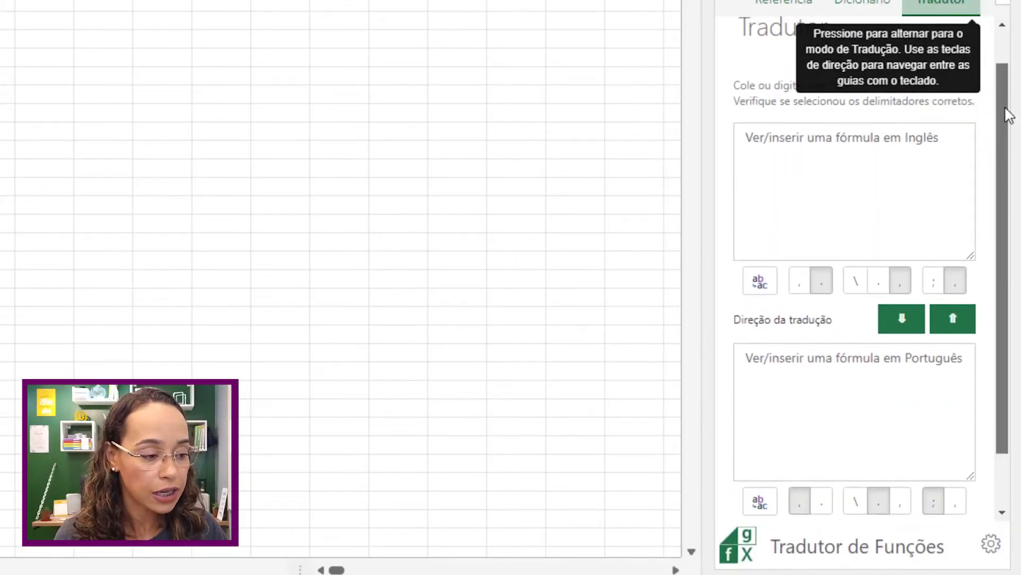
Translate soma, procv and =mult from the Portuguese box into SUM, VLOOKUP and =PRODUCT.
click(829, 374)
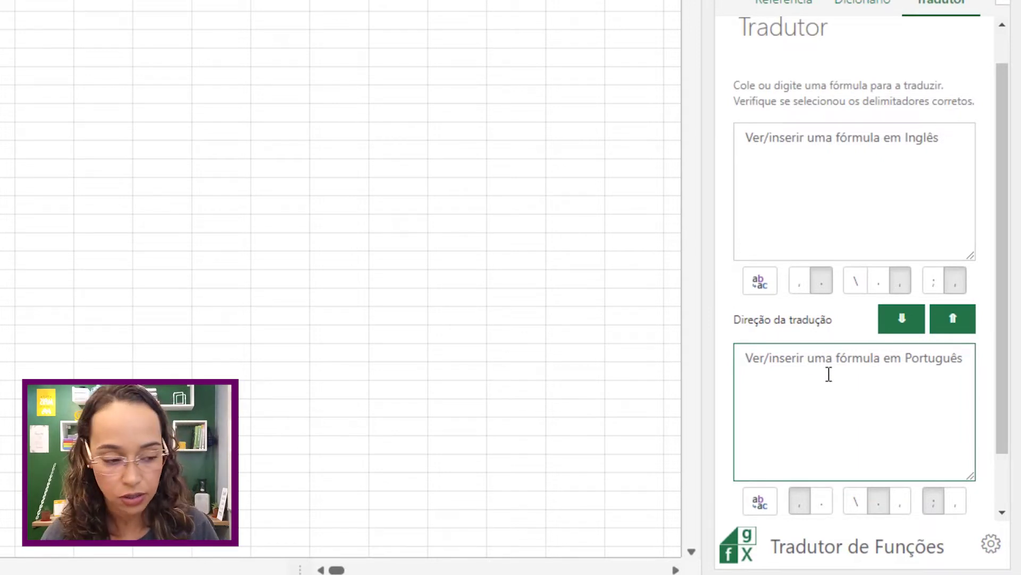
text(soma)
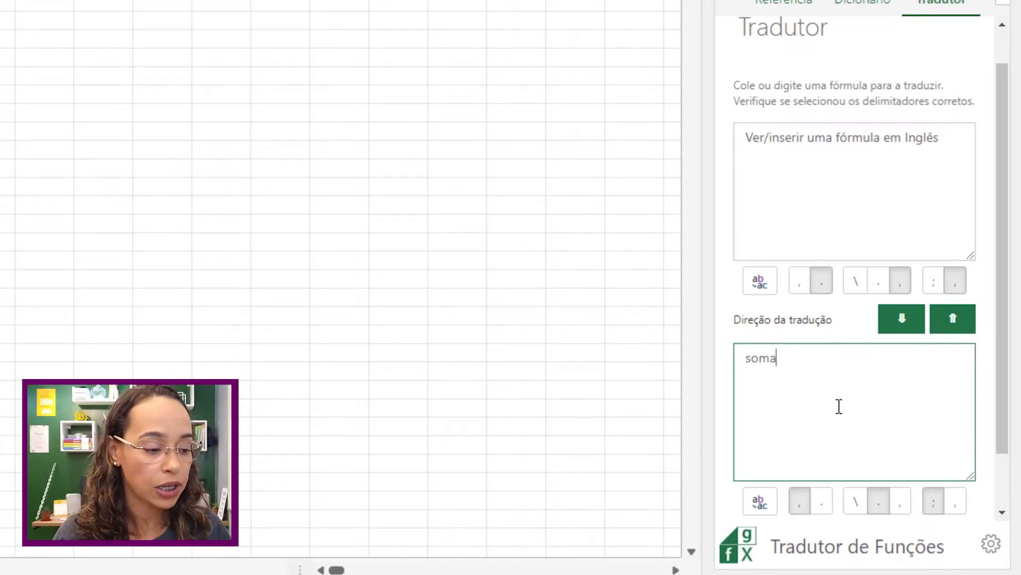
click(959, 328)
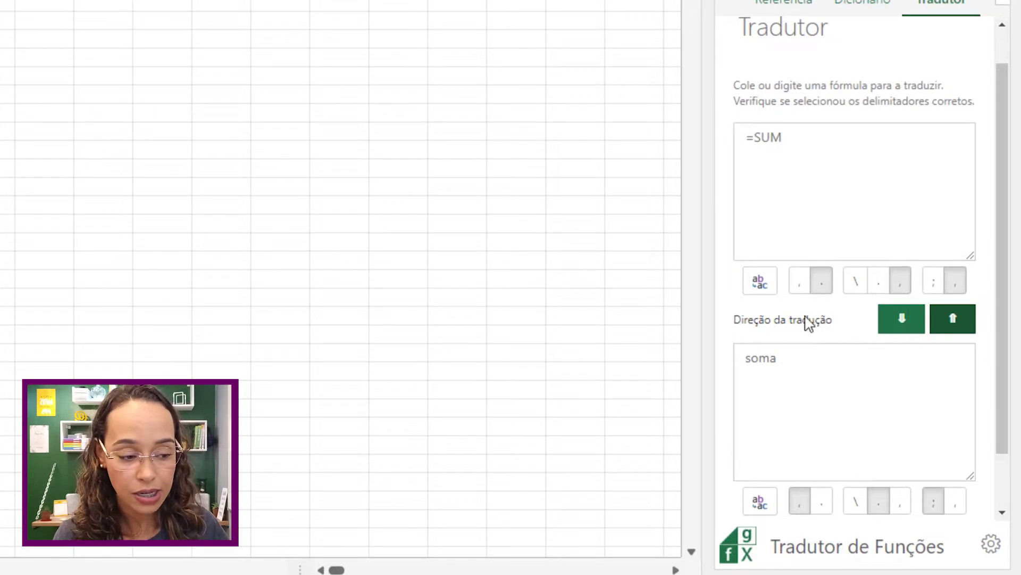
click(780, 355)
drag(780, 355, 700, 360)
text(procv)
click(962, 324)
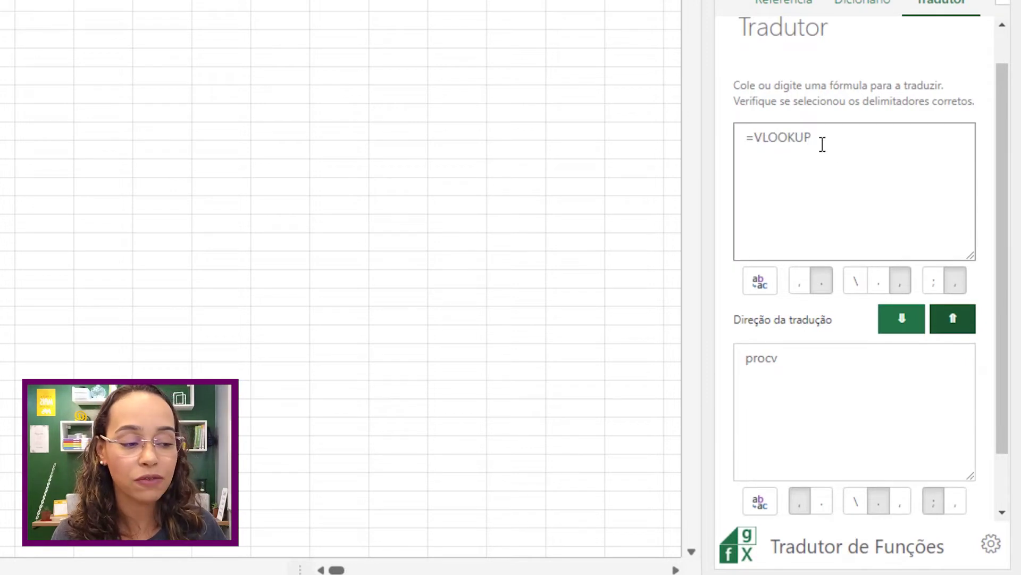
click(782, 358)
drag(786, 358, 749, 354)
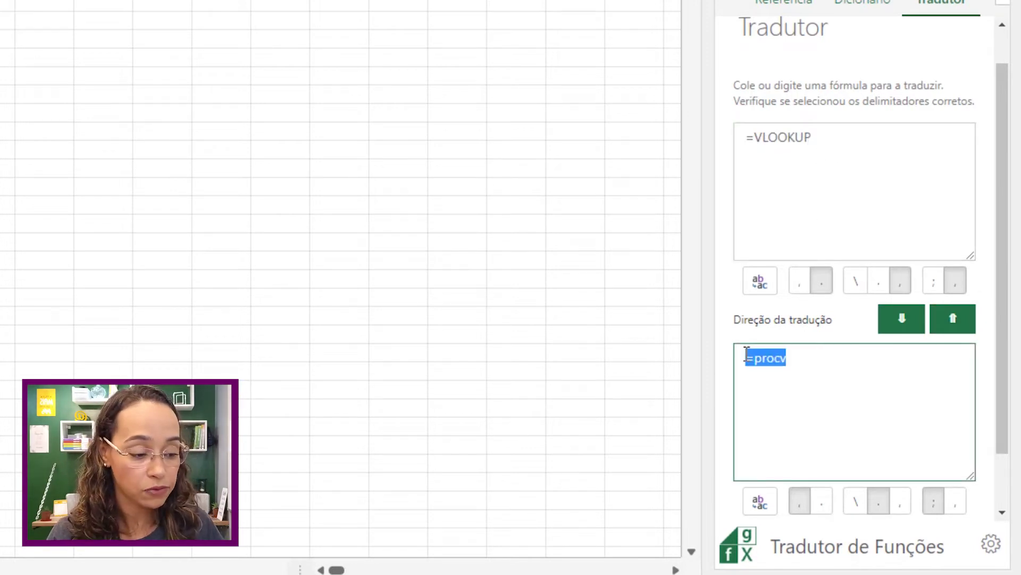
text(=mult)
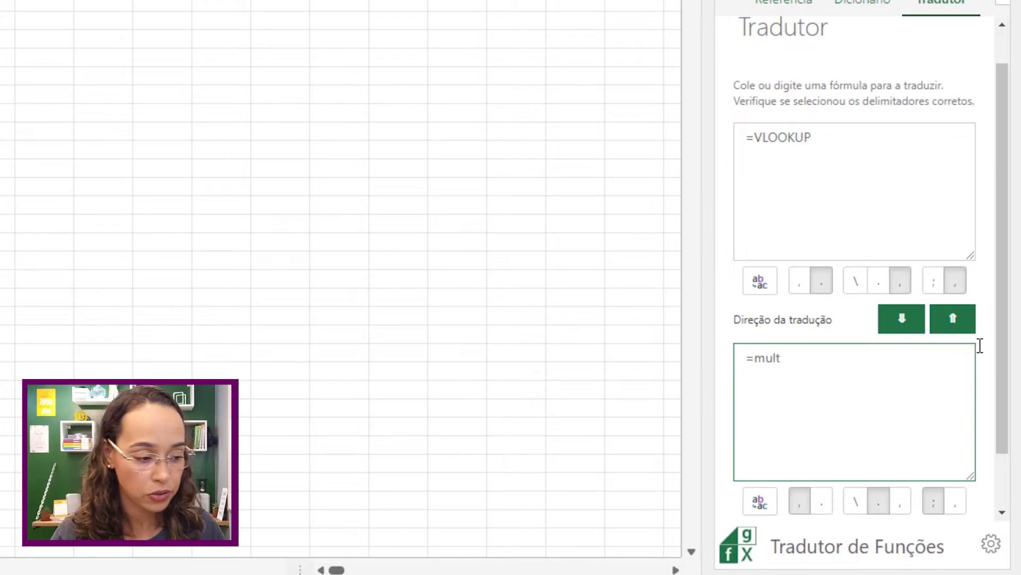
click(964, 322)
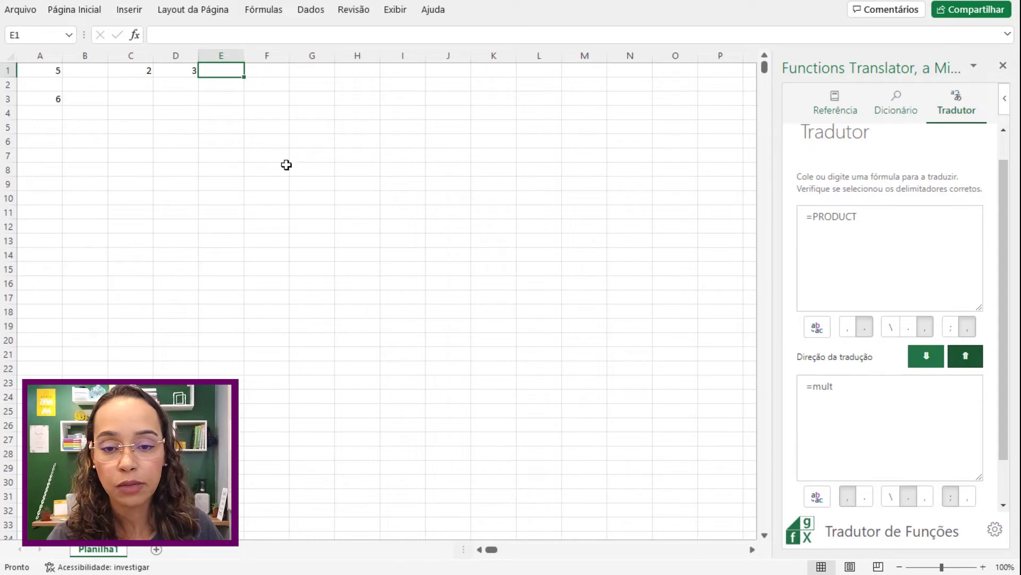
Enable instant translation of the selected cell and select A3 to see =MULT(C1:D1) as =PRODUCT(C1:D1).
click(46, 69)
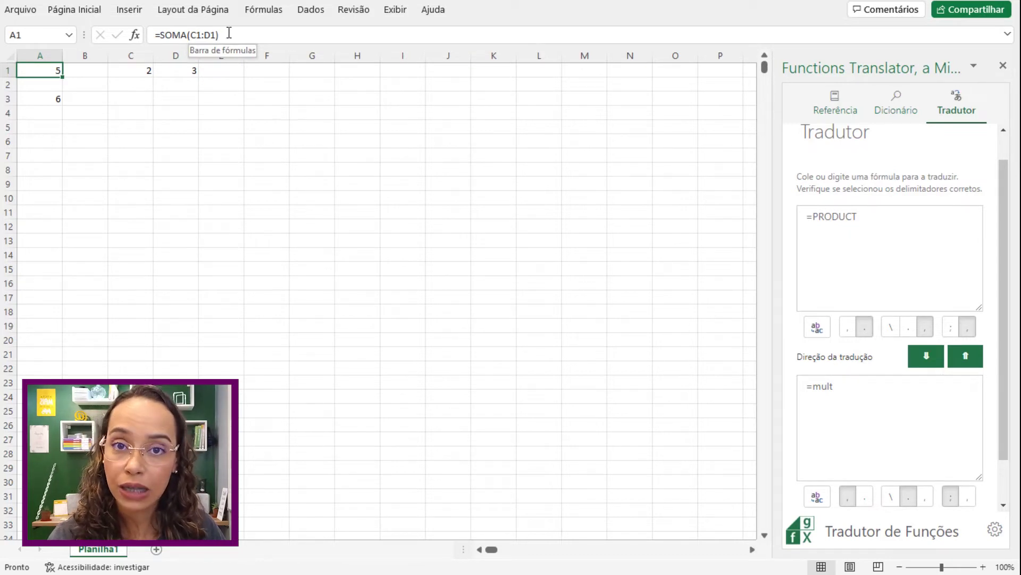
scroll(926, 340, down, 1)
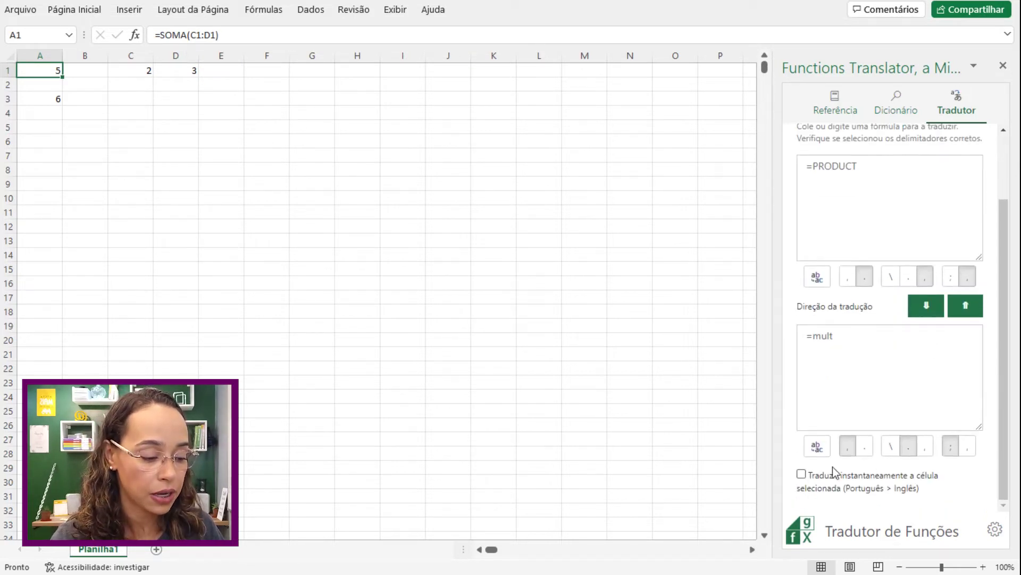
click(801, 474)
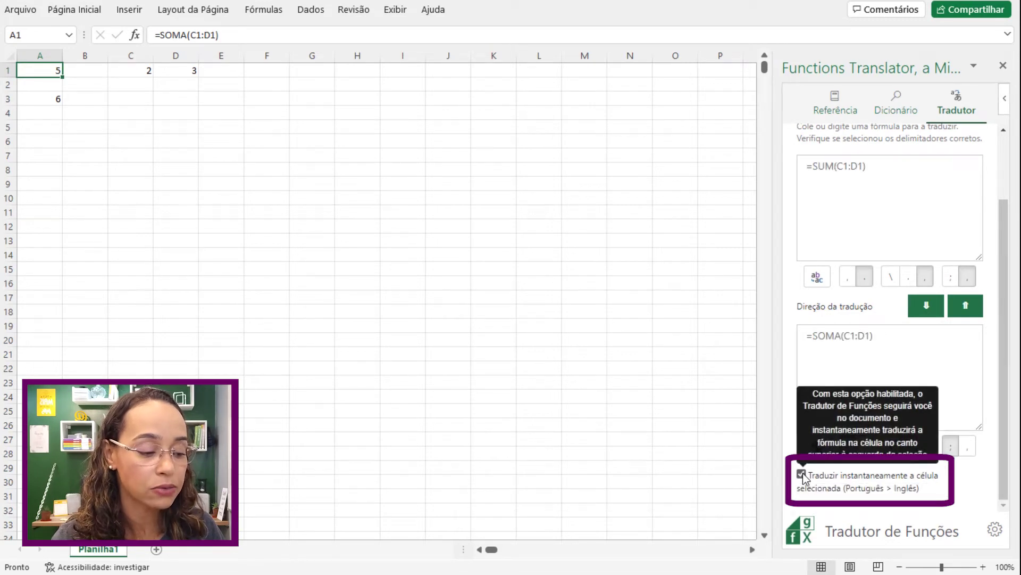
scroll(904, 426, up, 1)
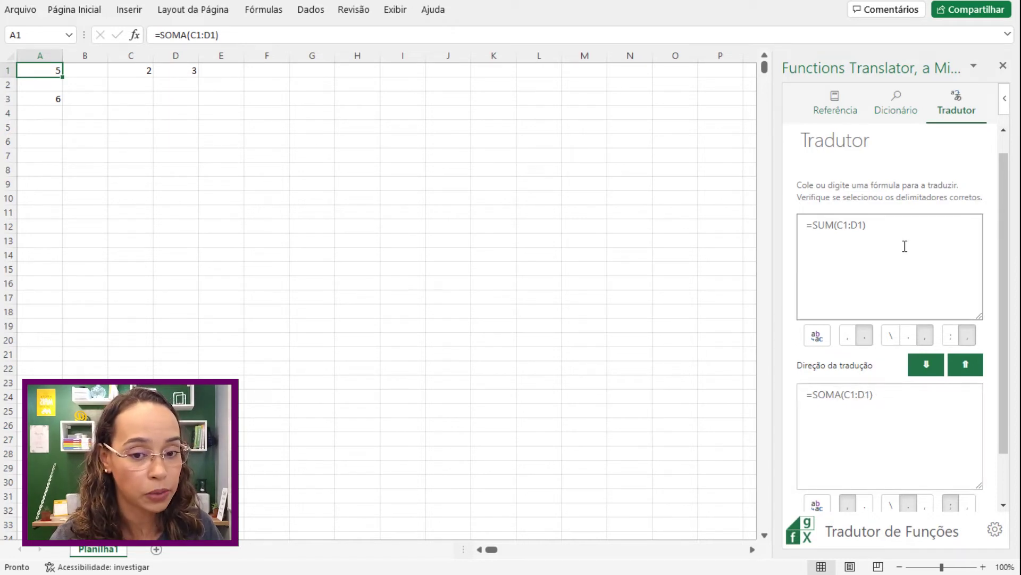
click(34, 97)
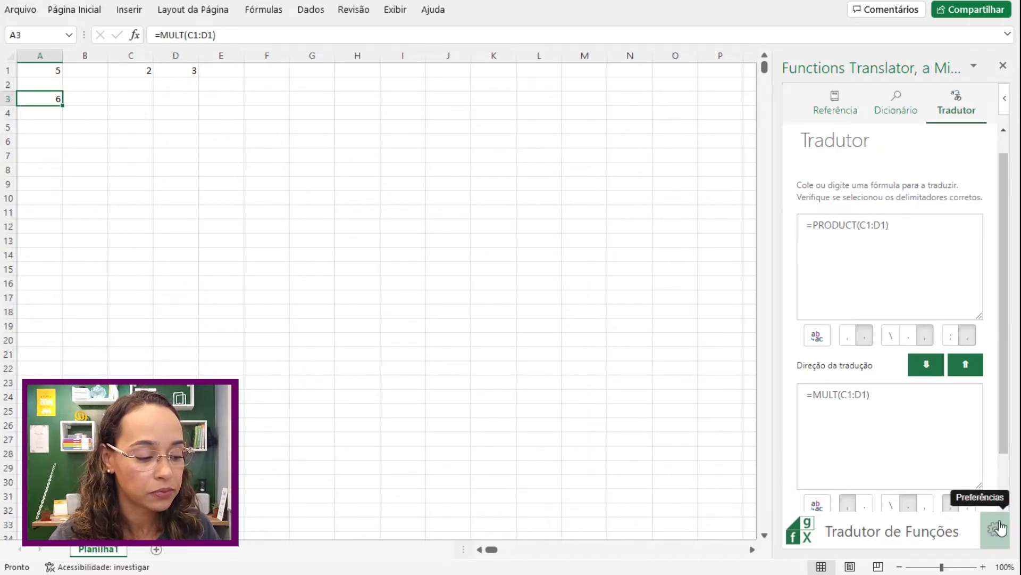
In Preferências, set translation from Português to Inglês and return to the empty translator.
click(992, 530)
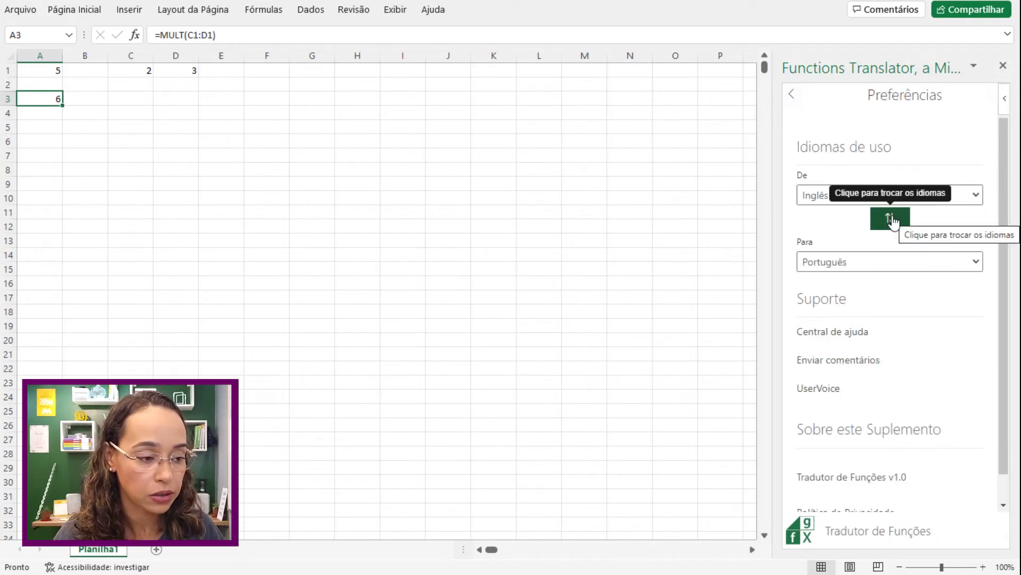
click(892, 219)
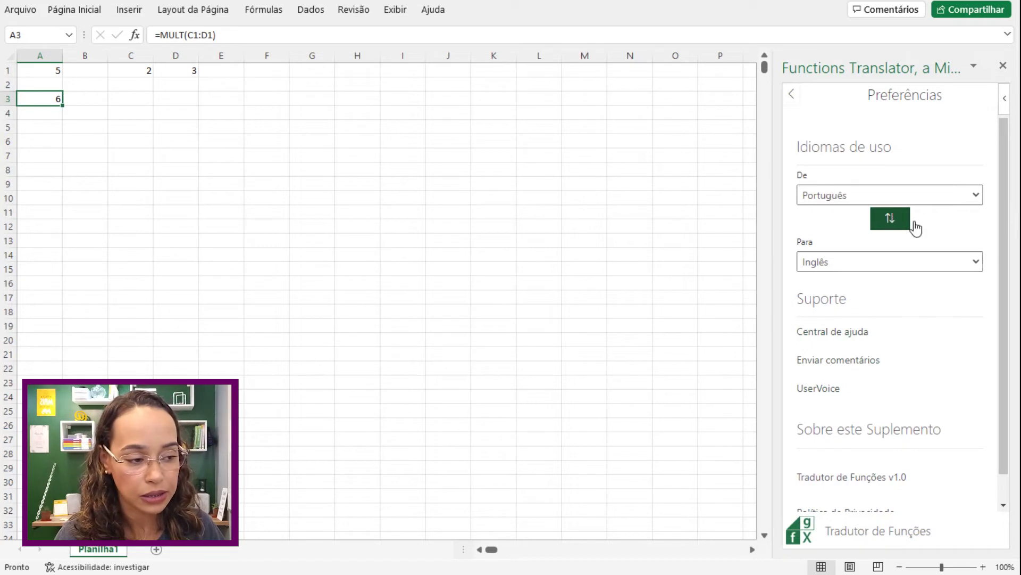
click(981, 194)
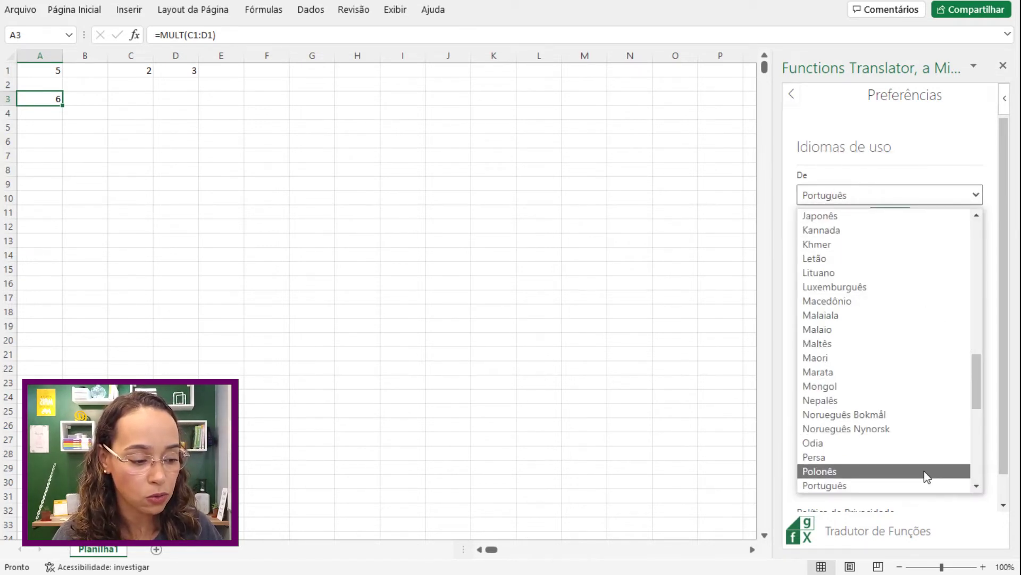
click(968, 166)
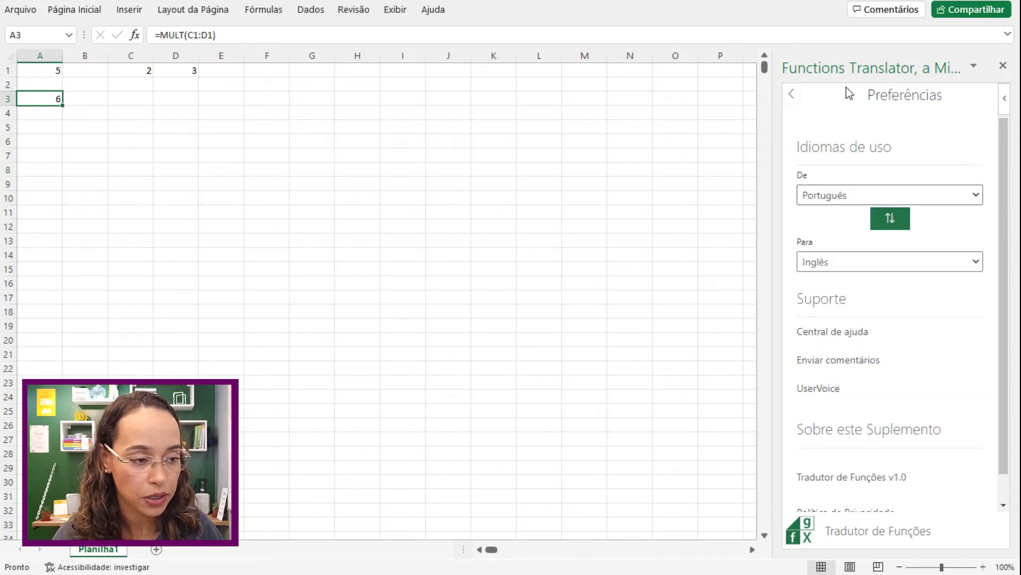
click(798, 93)
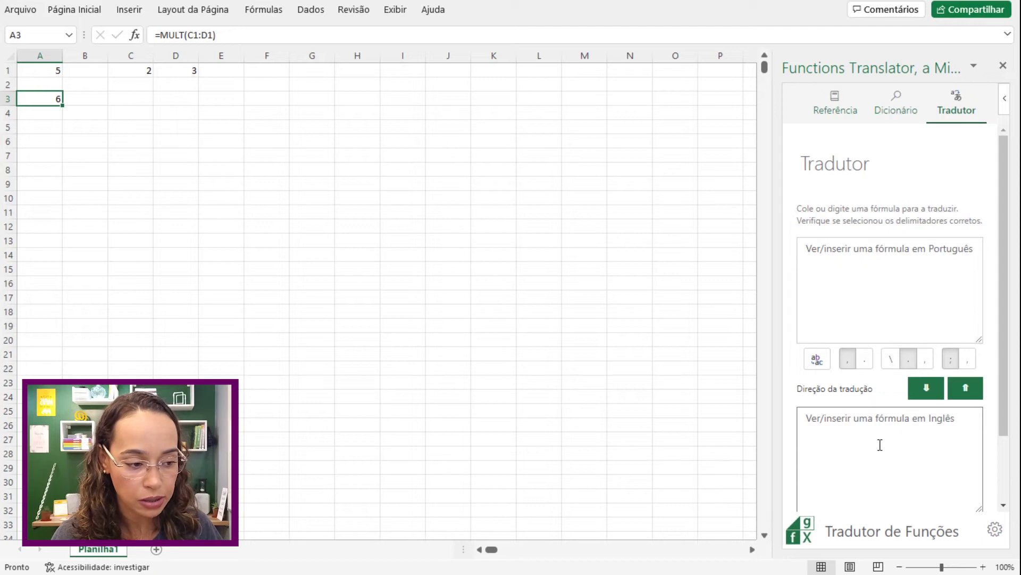
click(890, 267)
Translate soma to =SUM, then instantly translate A1's =SOMA(C1:D1) into =SUM(C1:D1).
text(som)
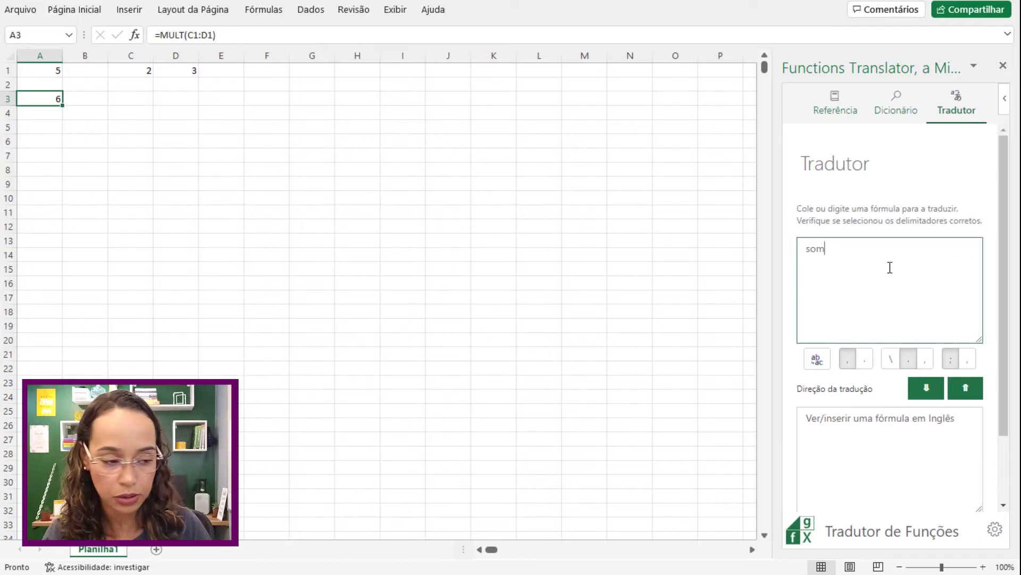
text(a)
click(916, 394)
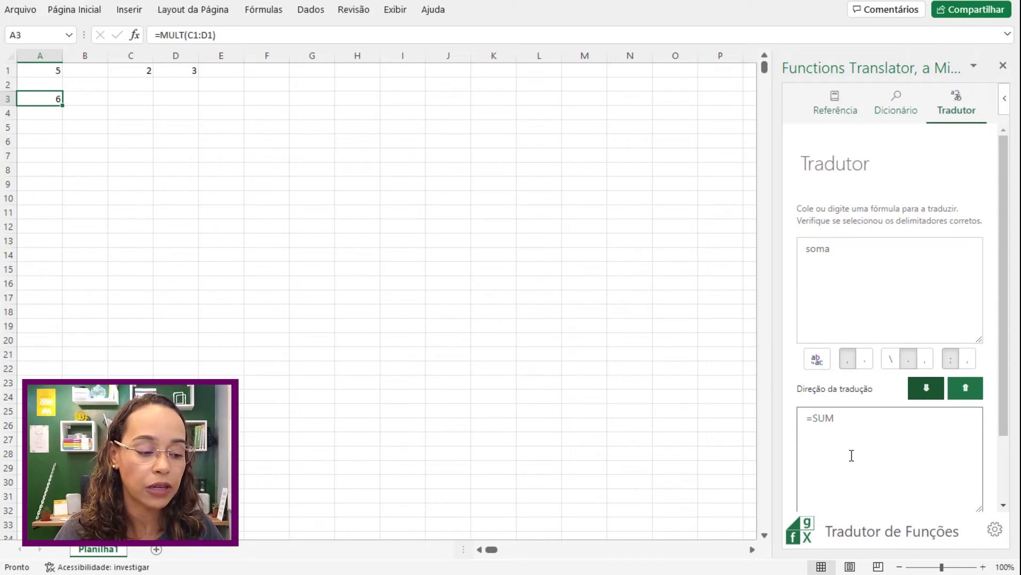
scroll(852, 456, down, 3)
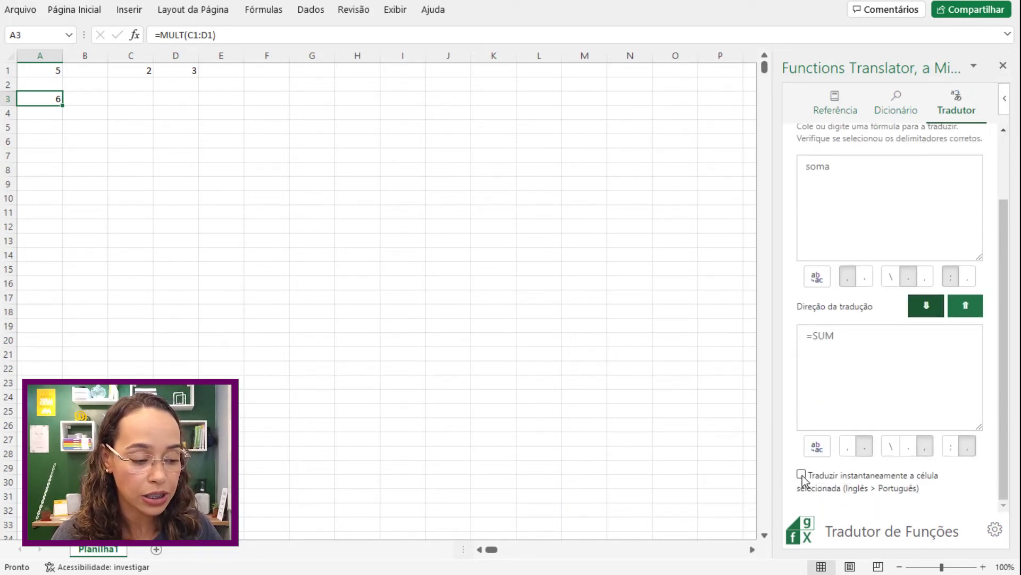
click(802, 474)
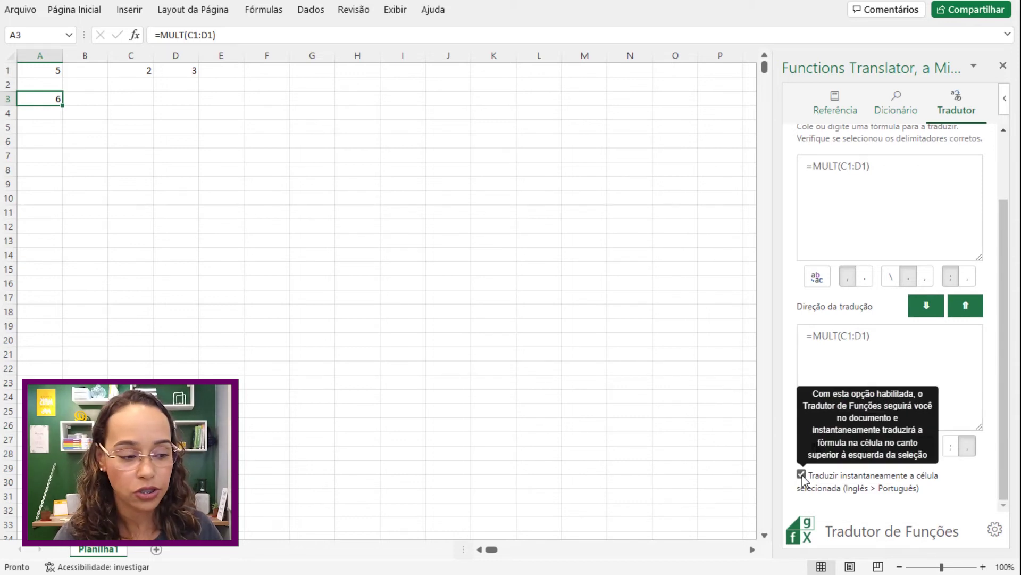
click(50, 70)
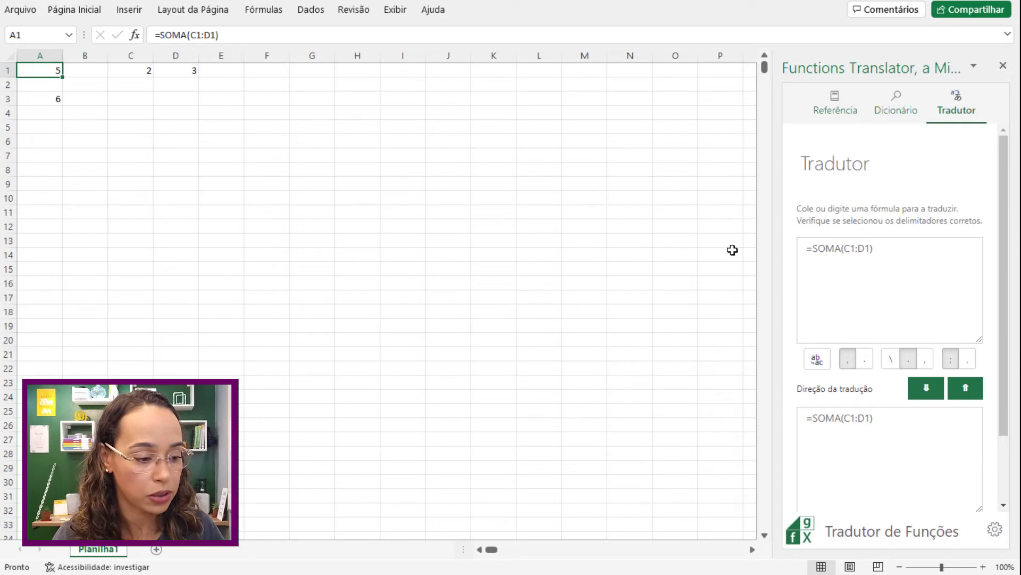
click(928, 395)
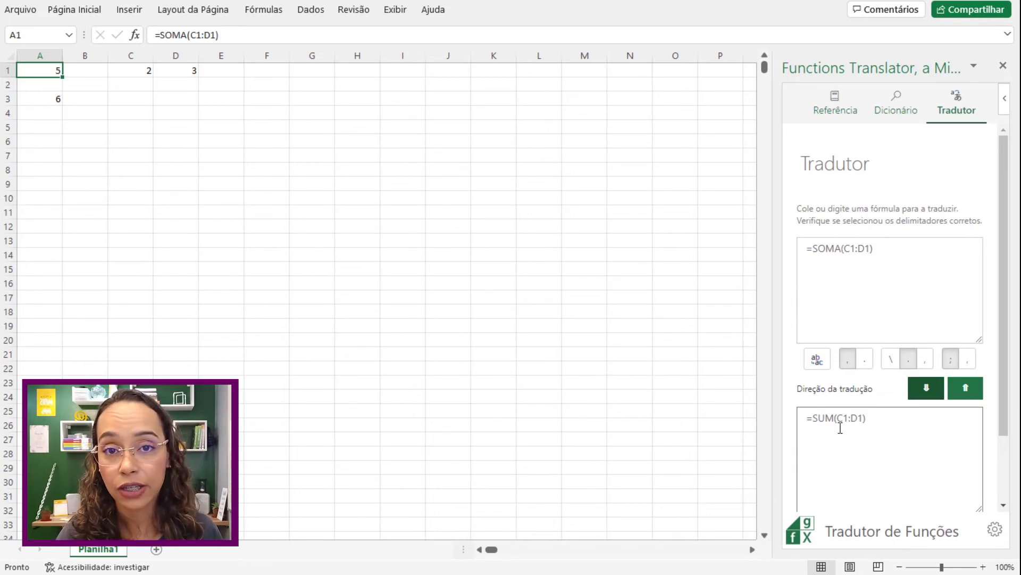
scroll(905, 441, down, 2)
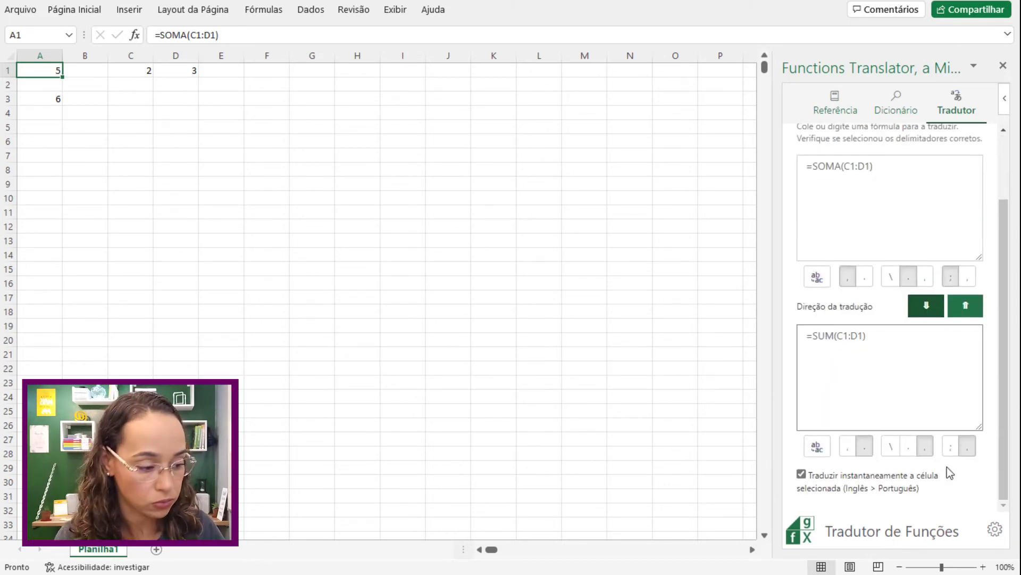
click(988, 531)
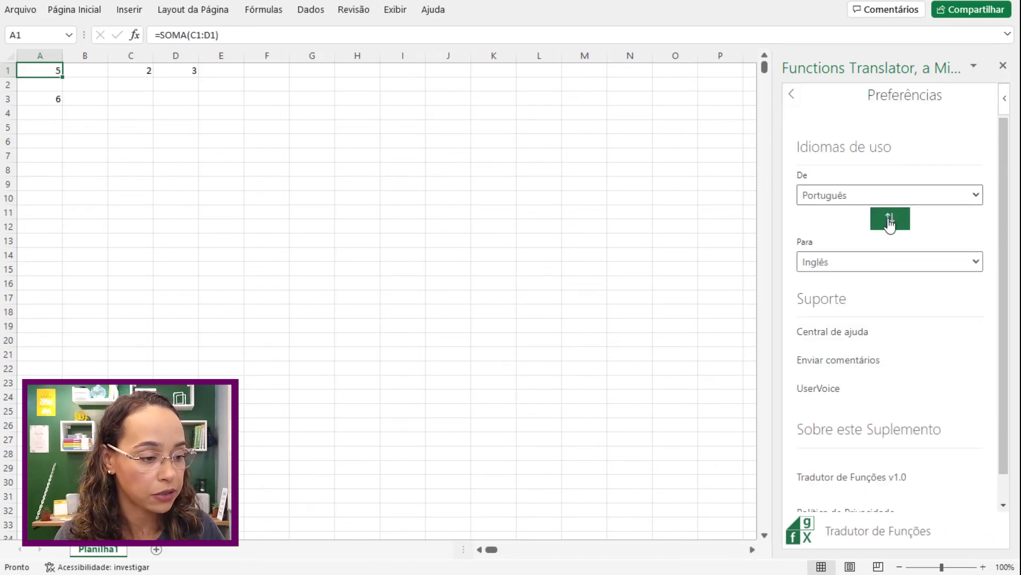
Swap the languages back, re-enable instant translation, and check A3 (=PRODUCT/=MULT) and A1 (=SUM/=SOMA).
click(890, 218)
click(791, 95)
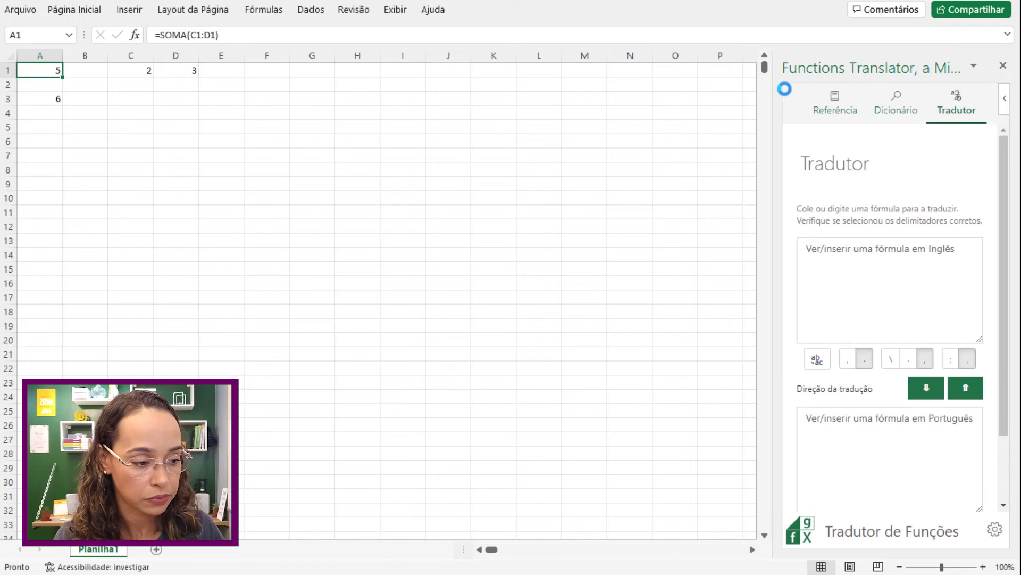
scroll(905, 348, down, 3)
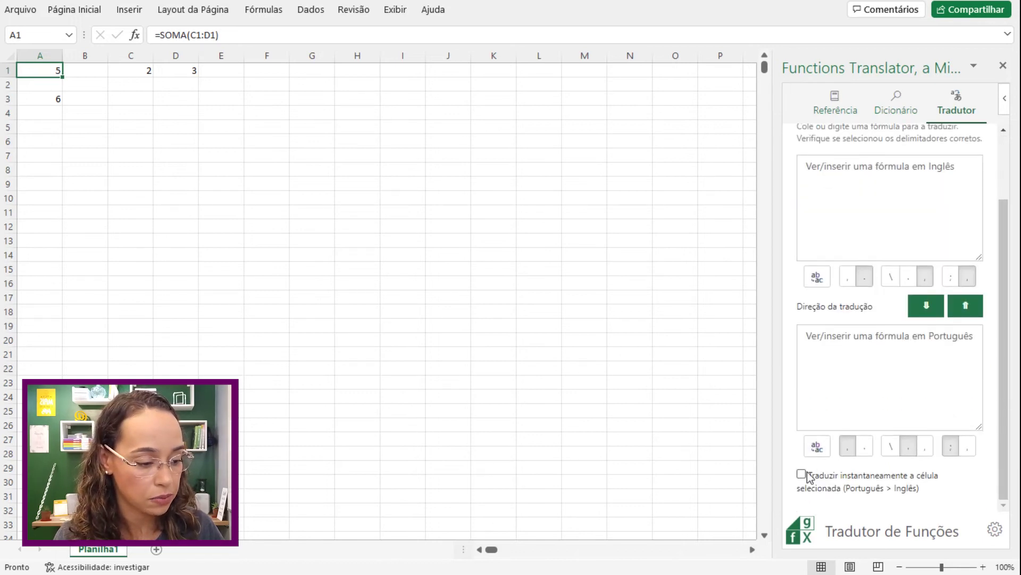
click(801, 474)
scroll(884, 370, up, 5)
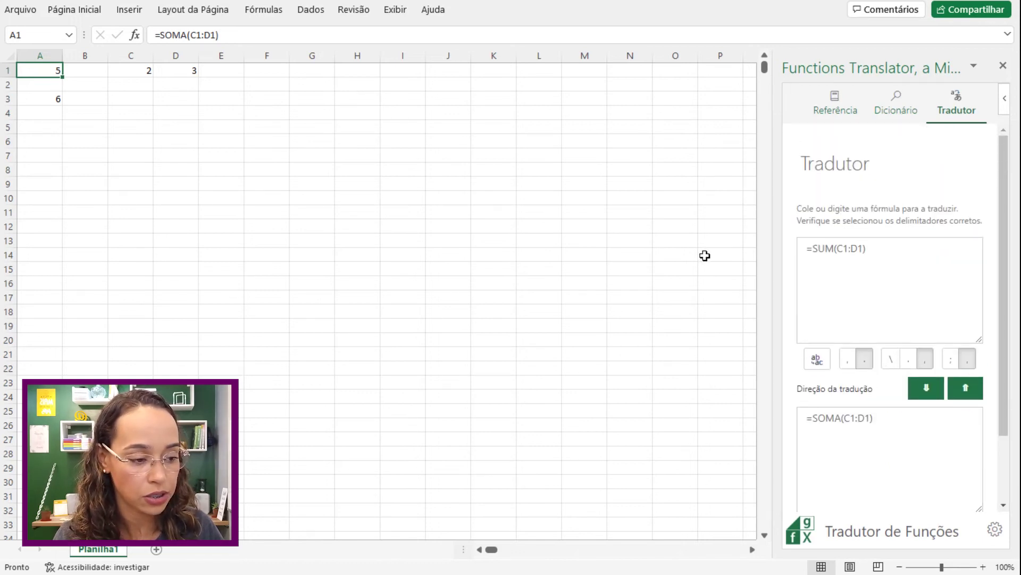
click(38, 97)
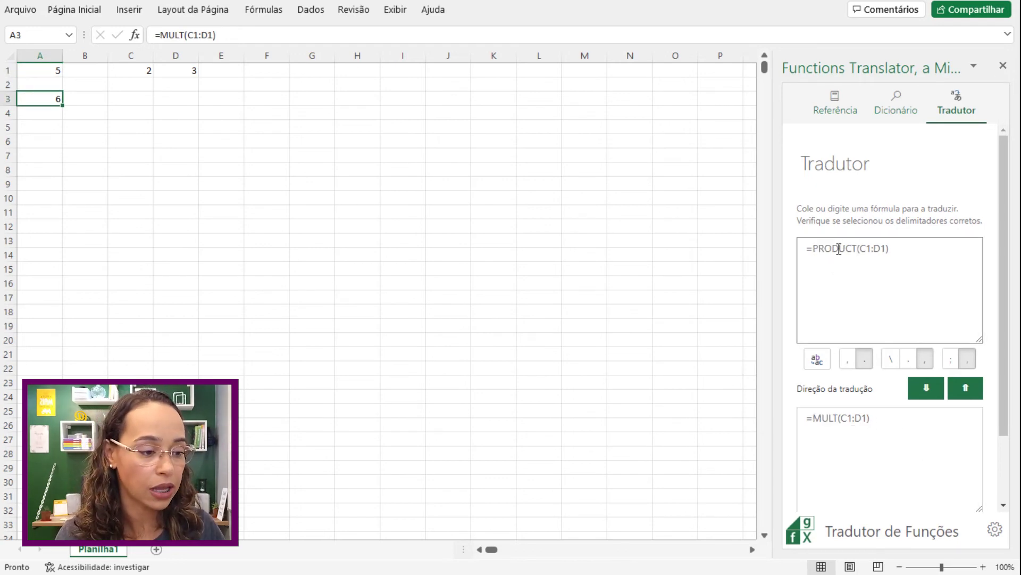
click(30, 69)
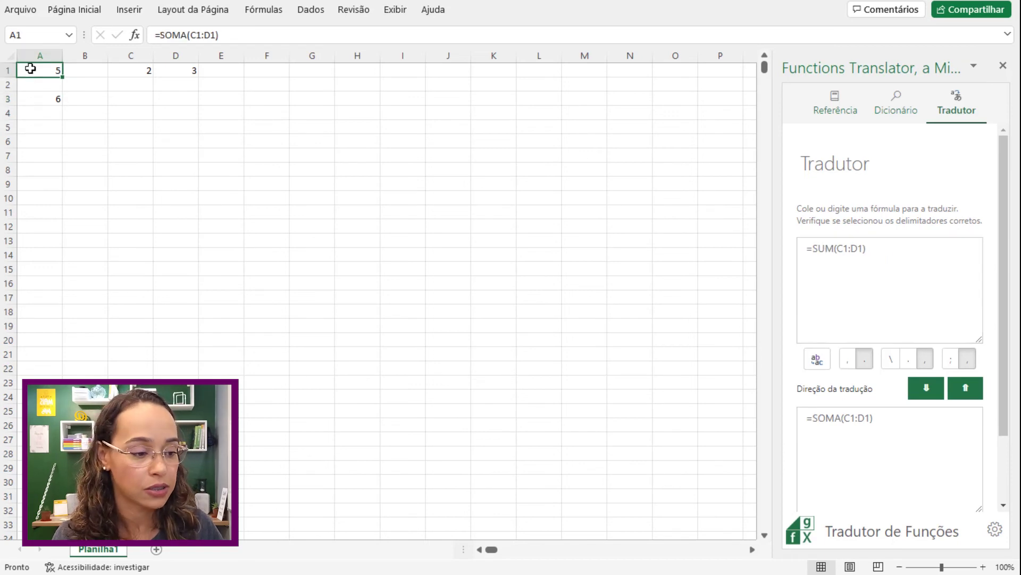